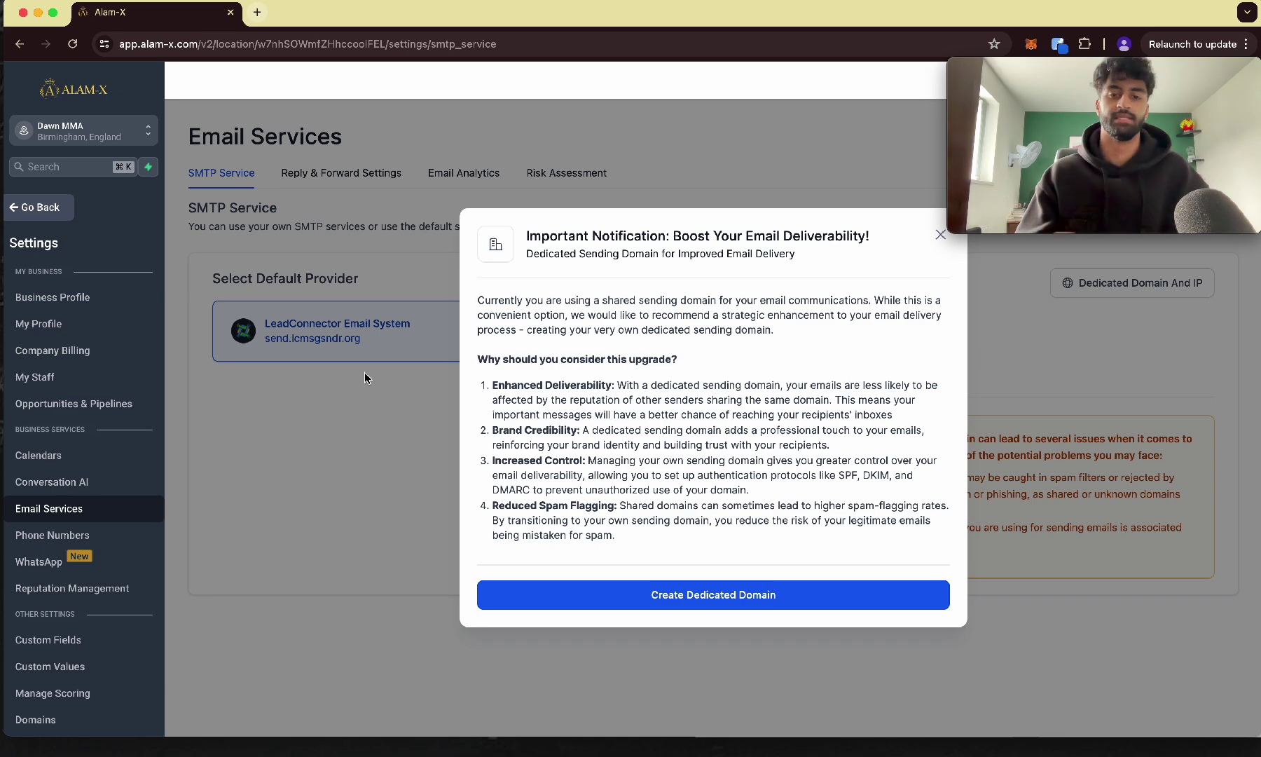
Step: Start creating a dedicated sending domain and enter avais.dawnmma.co.uk as the domain name
left_click(705, 601)
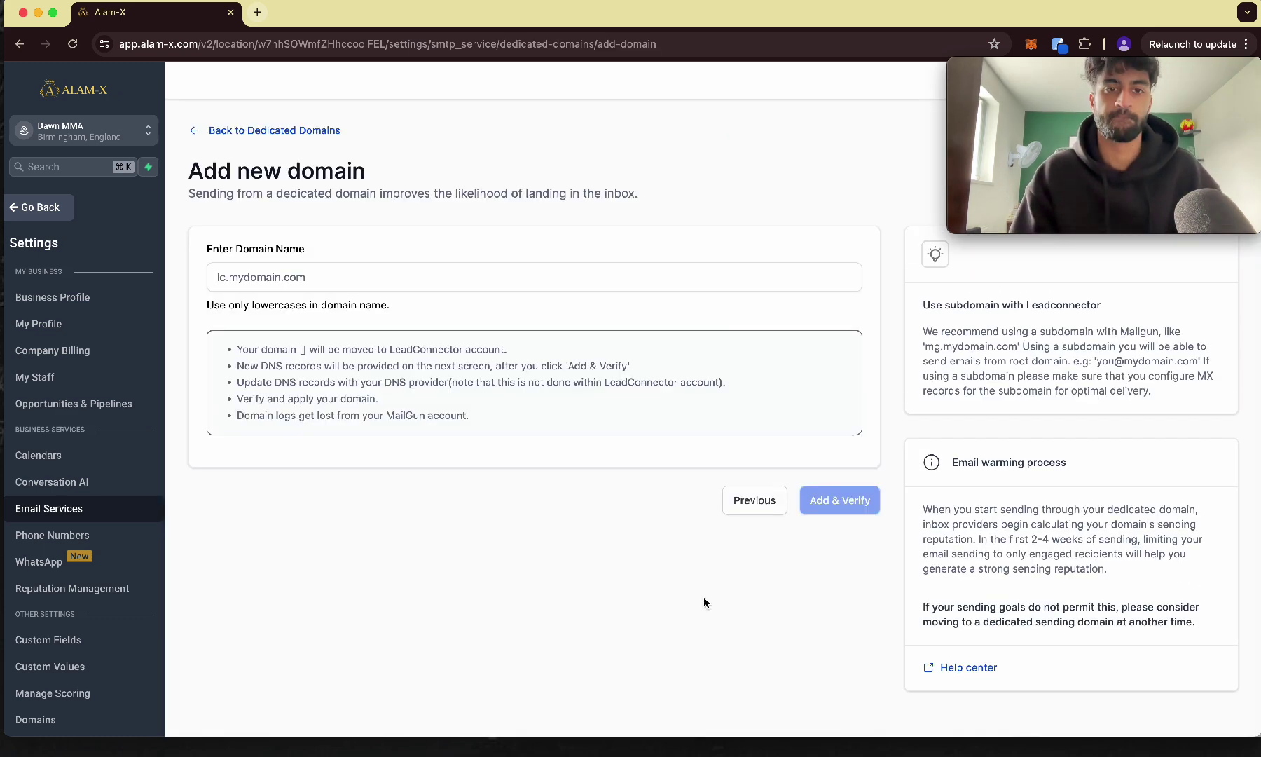
left_click(326, 283)
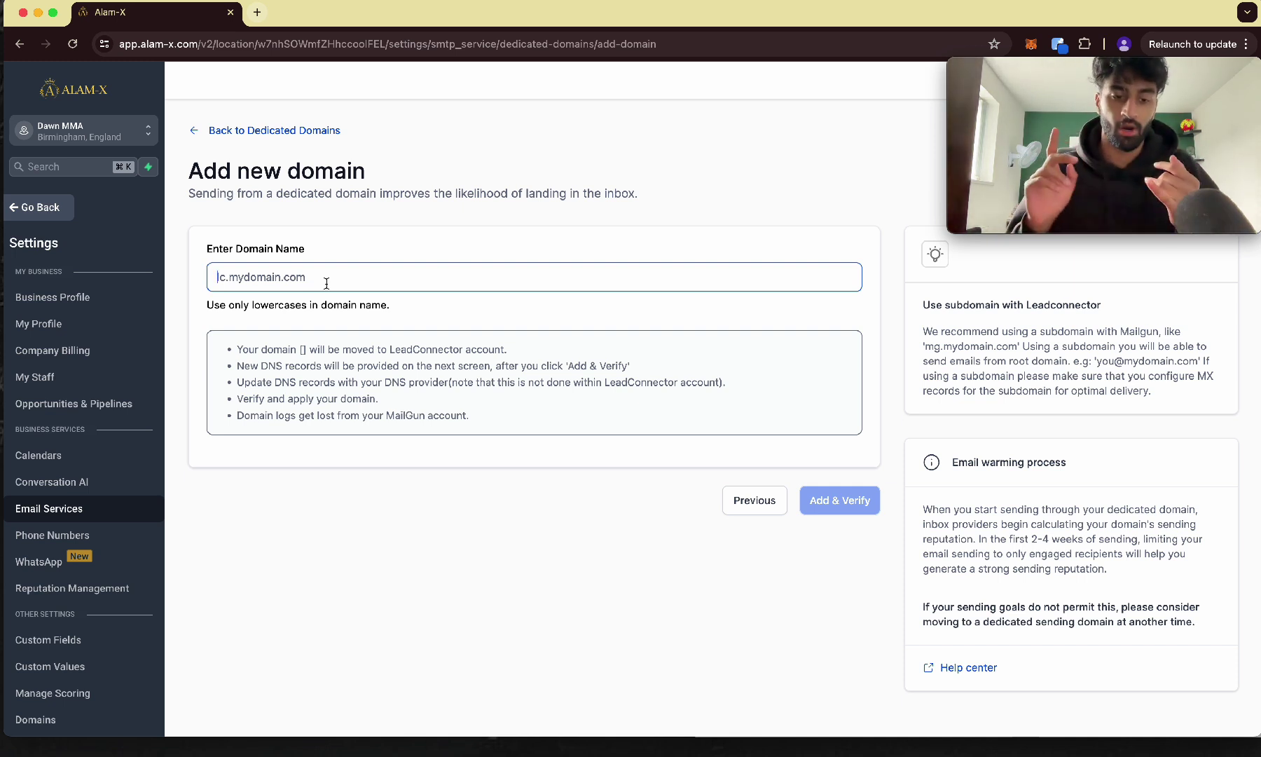
type("@")
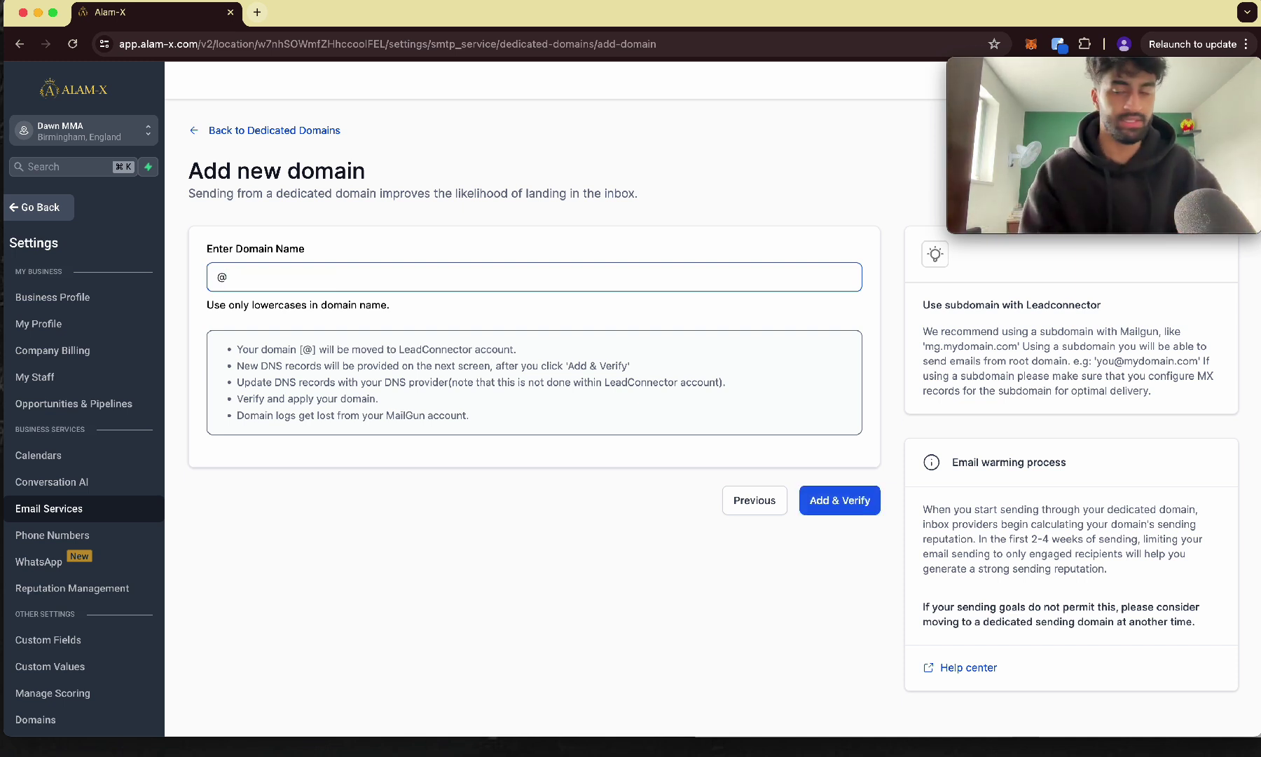
key("BackSpace")
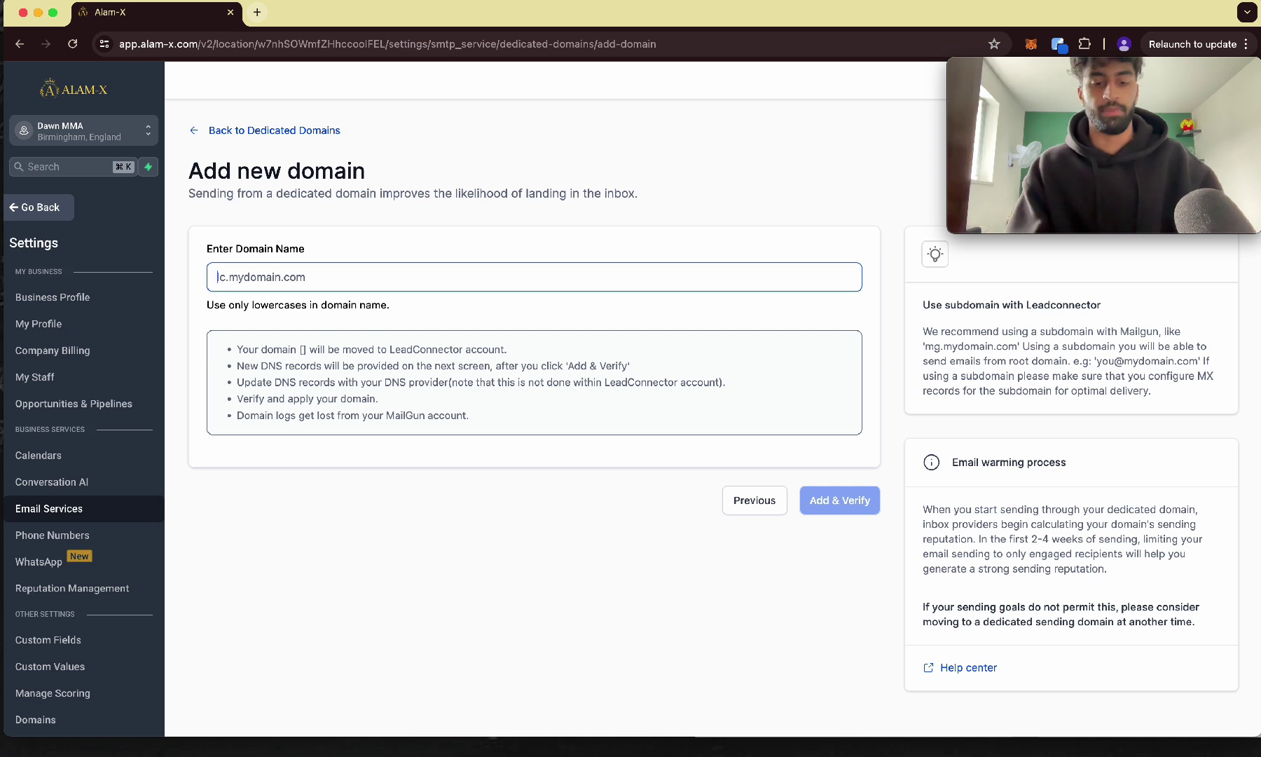
type("alam")
key("BackSpace")
key("BackSpace")
key("BackSpace")
key("BackSpace")
type("a")
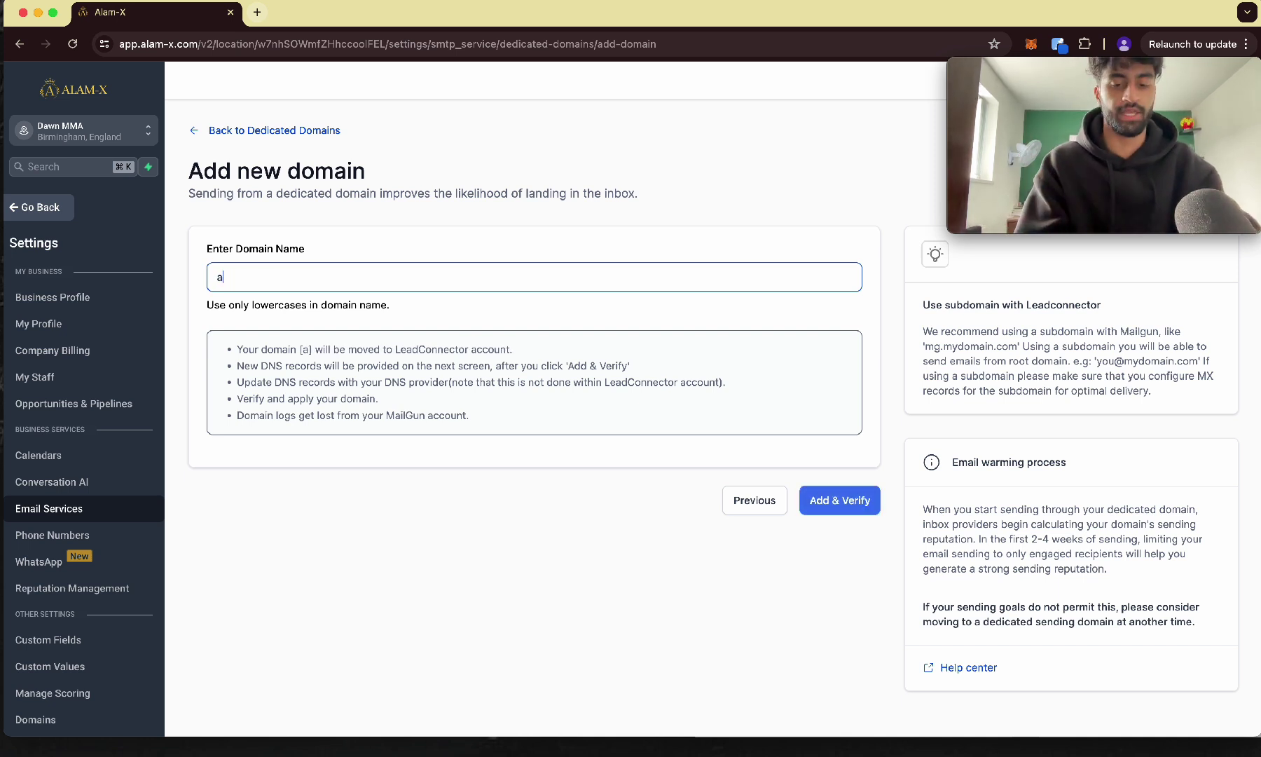
type("vais.d")
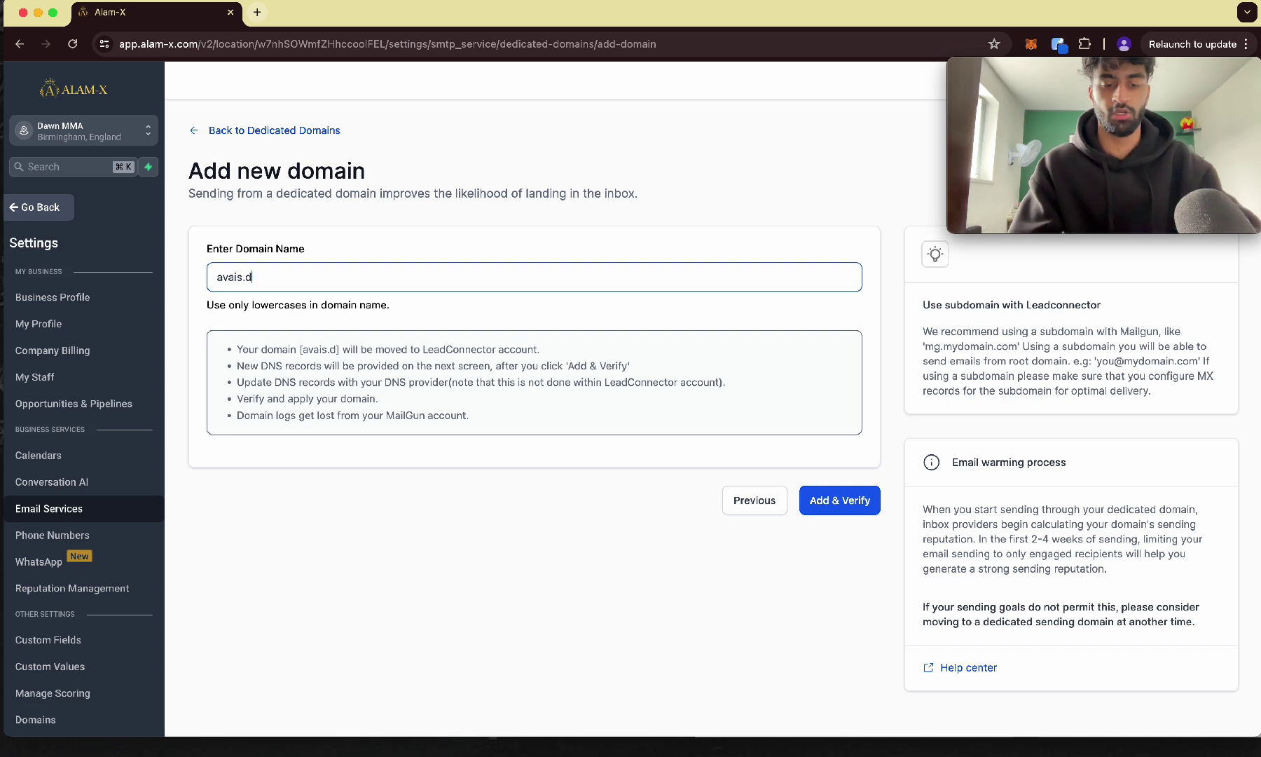
type("awnmma.co.uk")
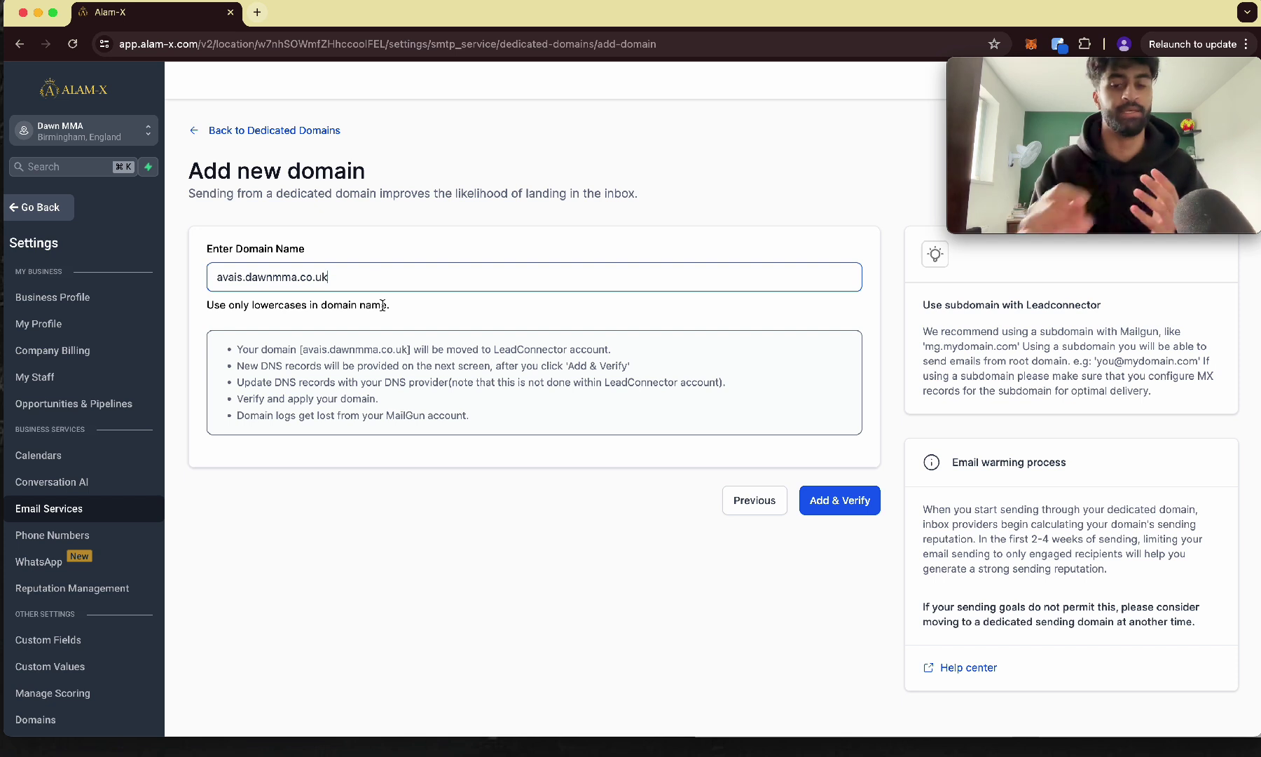
Step: Change the domain name's ending to .com and restore it to .co.uk
key("BackSpace")
key("BackSpace")
key("BackSpace")
key("BackSpace")
type("om")
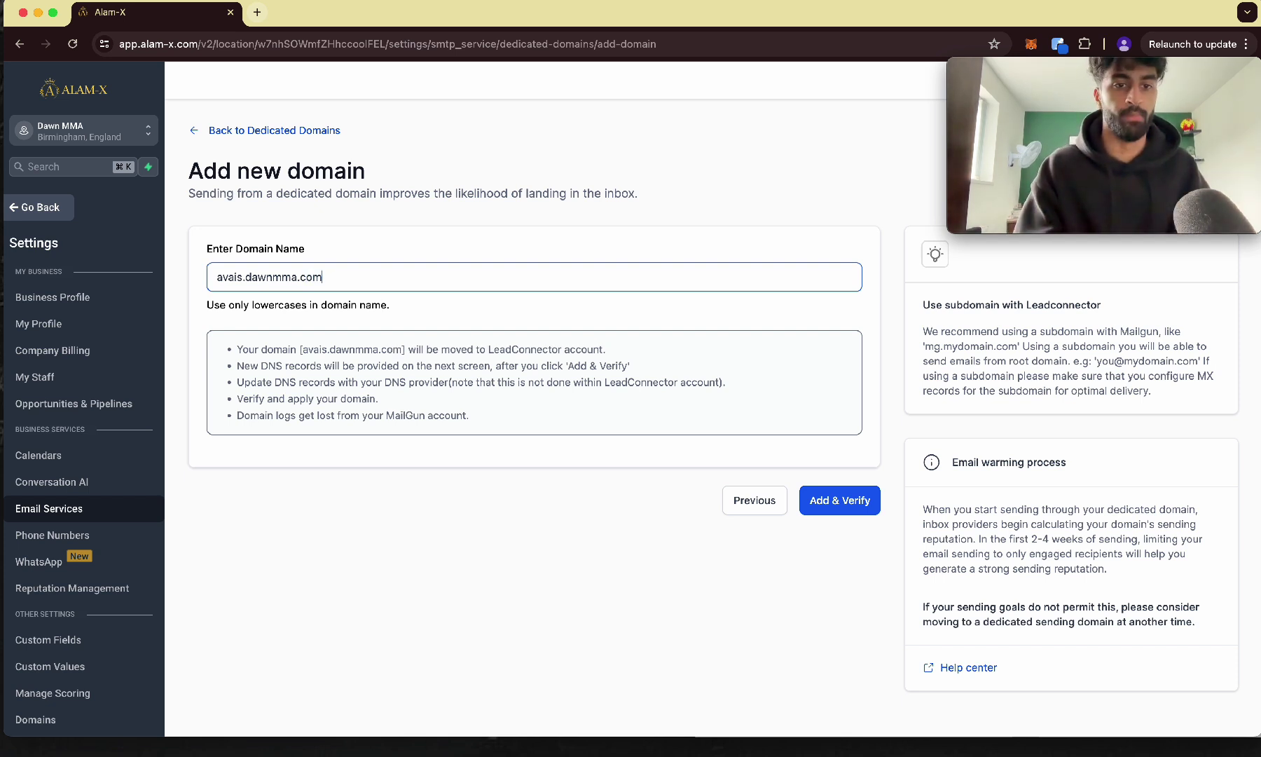
key("BackSpace")
type(".uk")
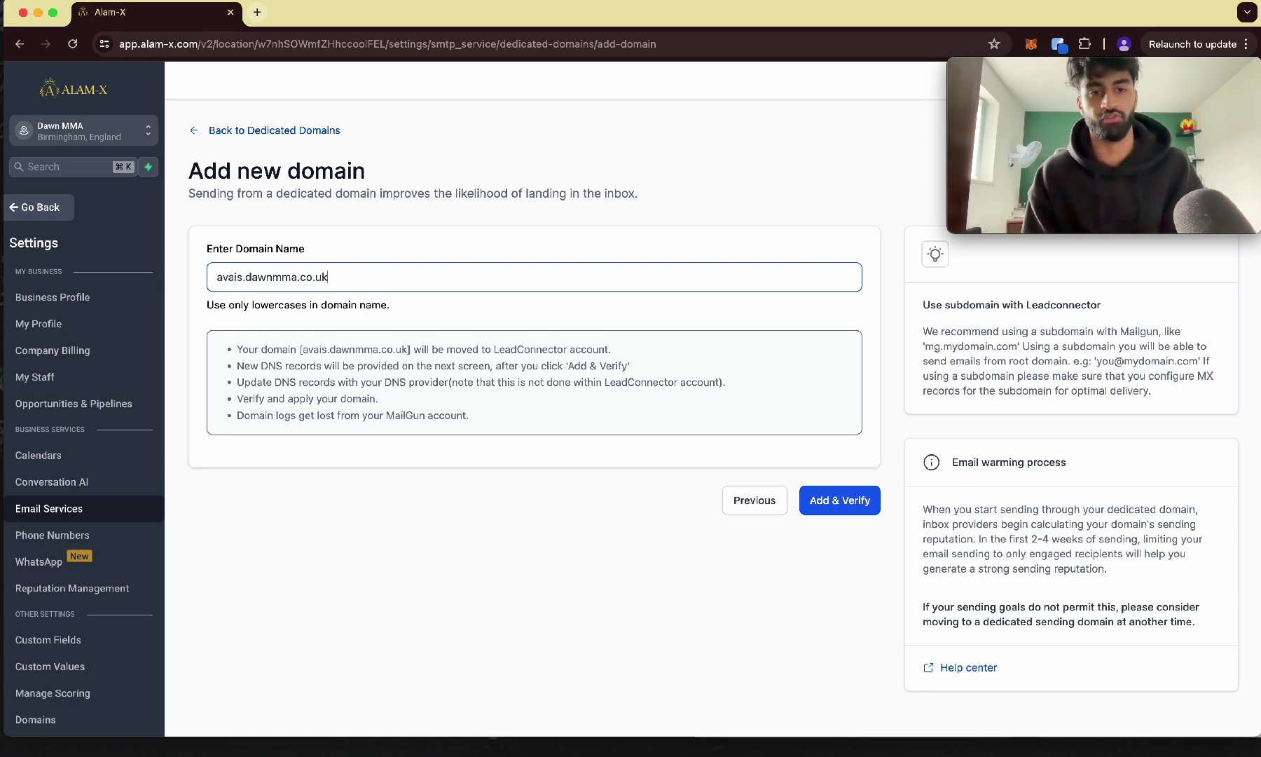
Step: Add the domain for verification and continue with connecting it to its domain provider
scroll(218, 262, "up", 5)
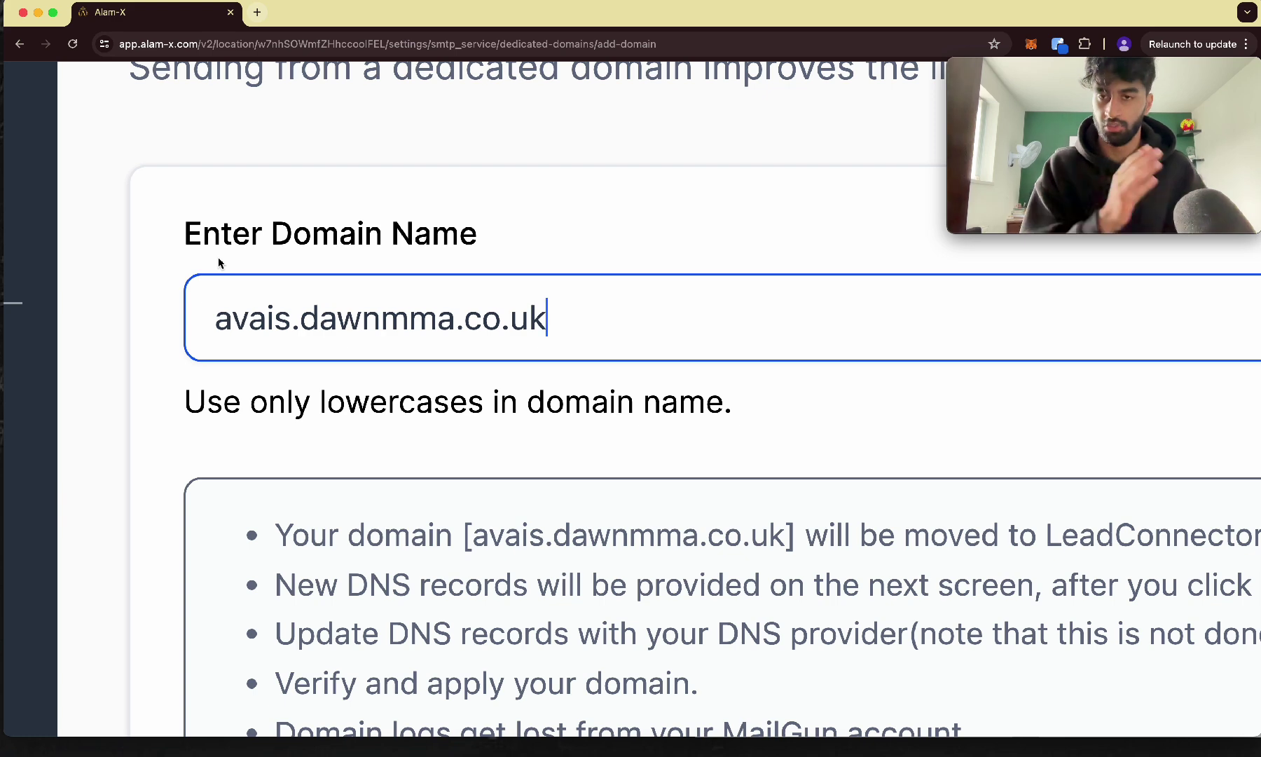
scroll(218, 262, "down", 5)
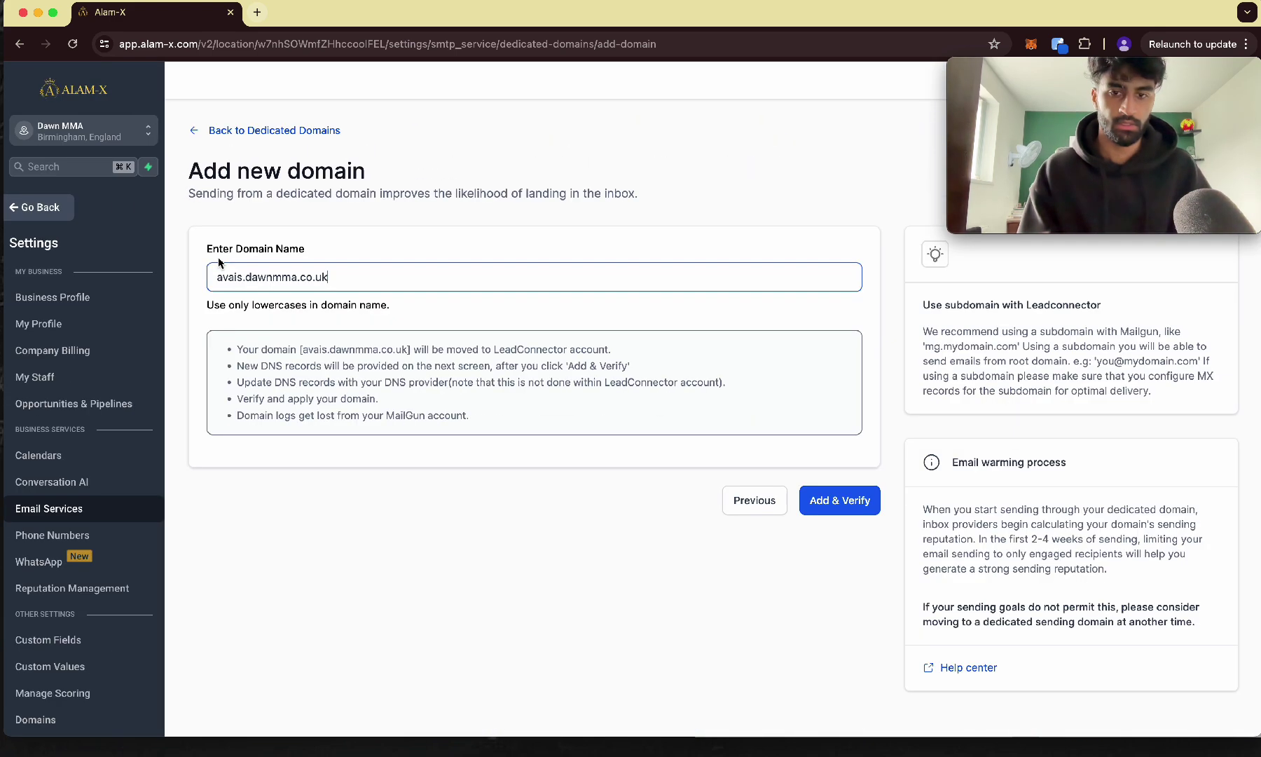
left_click(843, 503)
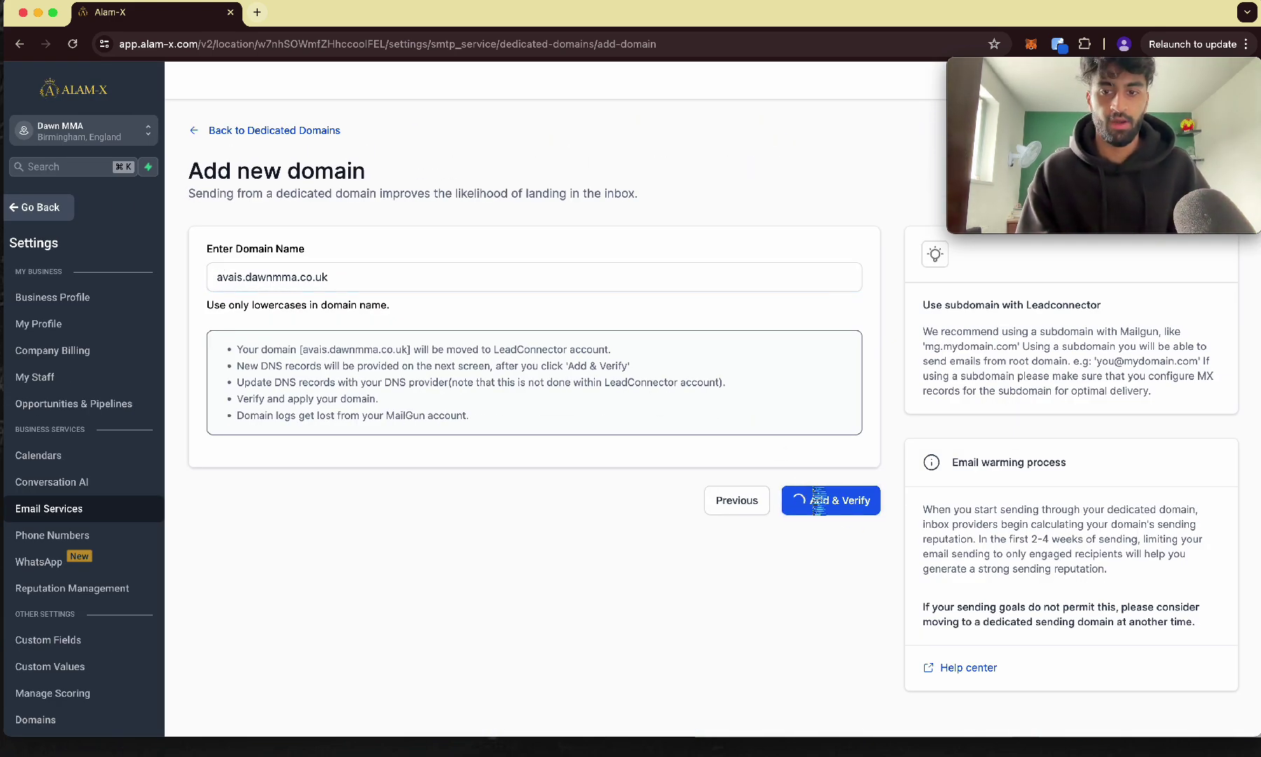
scroll(690, 436, "up", 5)
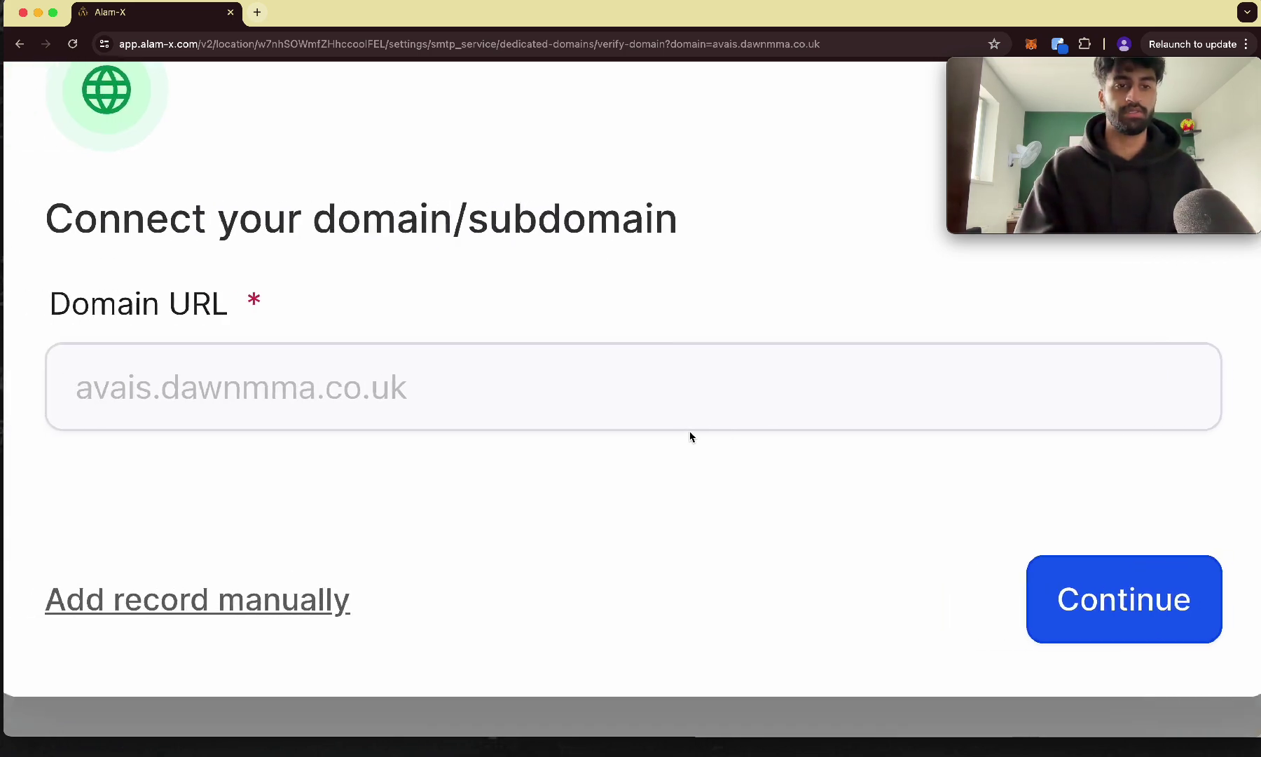
scroll(690, 433, "down", 1)
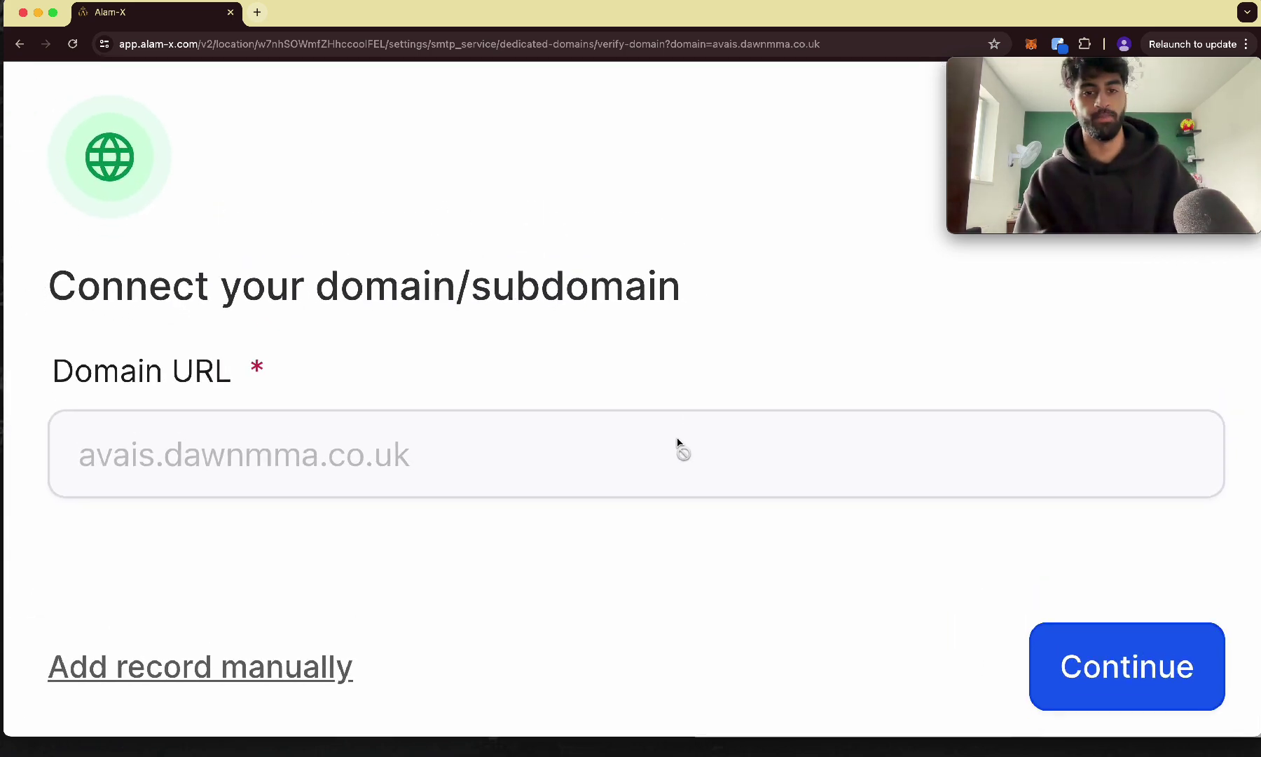
left_click(1084, 653)
Step: Authorize the domain with GoDaddy through Google sign-in and connect the LeadConnector Email records
scroll(1084, 648, "down", 3)
scroll(1083, 648, "up", 1)
scroll(1083, 648, "down", 1)
scroll(1084, 648, "down", 2)
scroll(1084, 648, "right", 3)
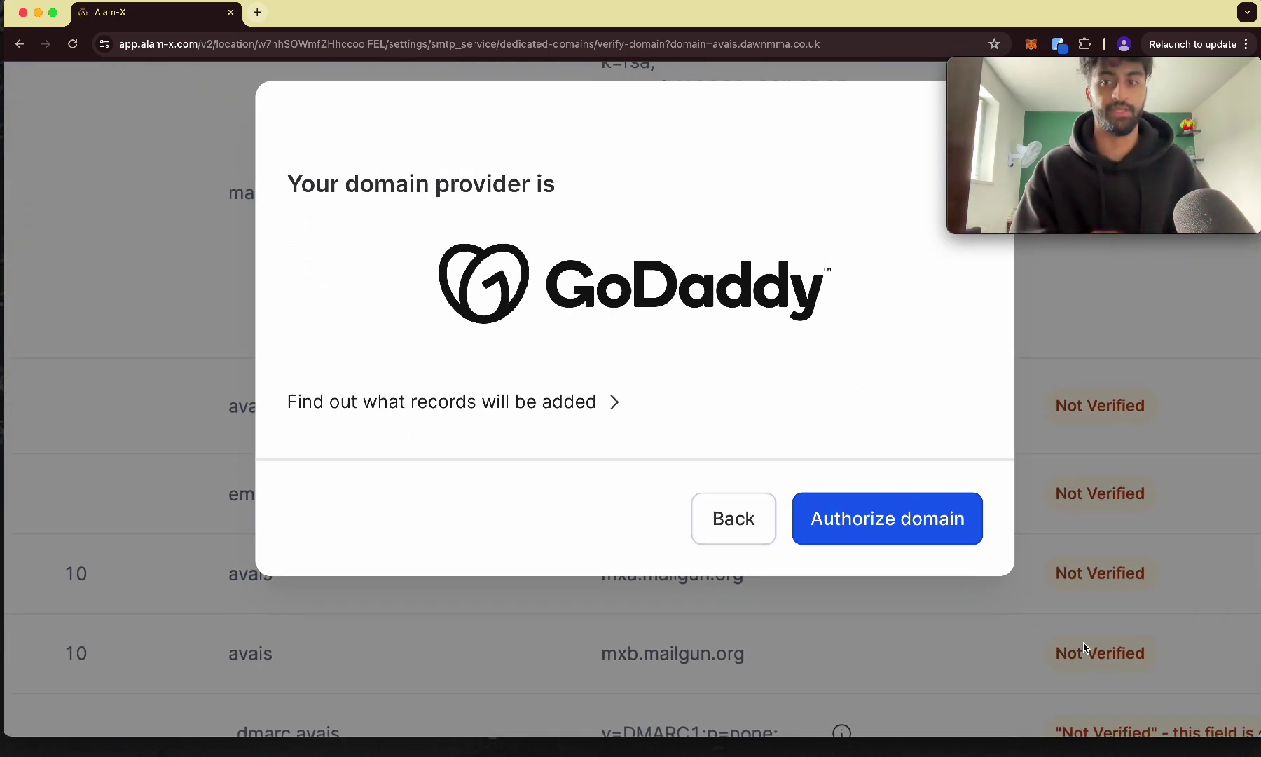
scroll(1084, 648, "right", 2)
scroll(1084, 648, "up", 1)
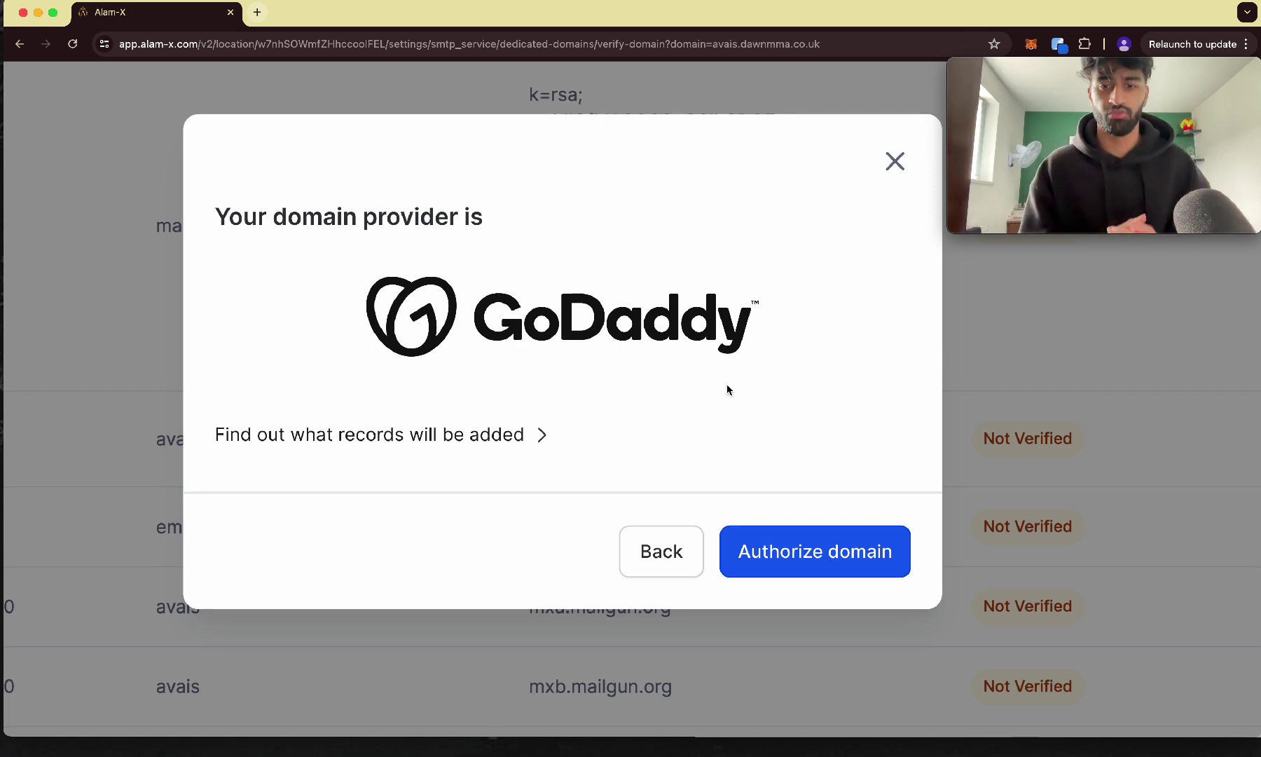
left_click(797, 552)
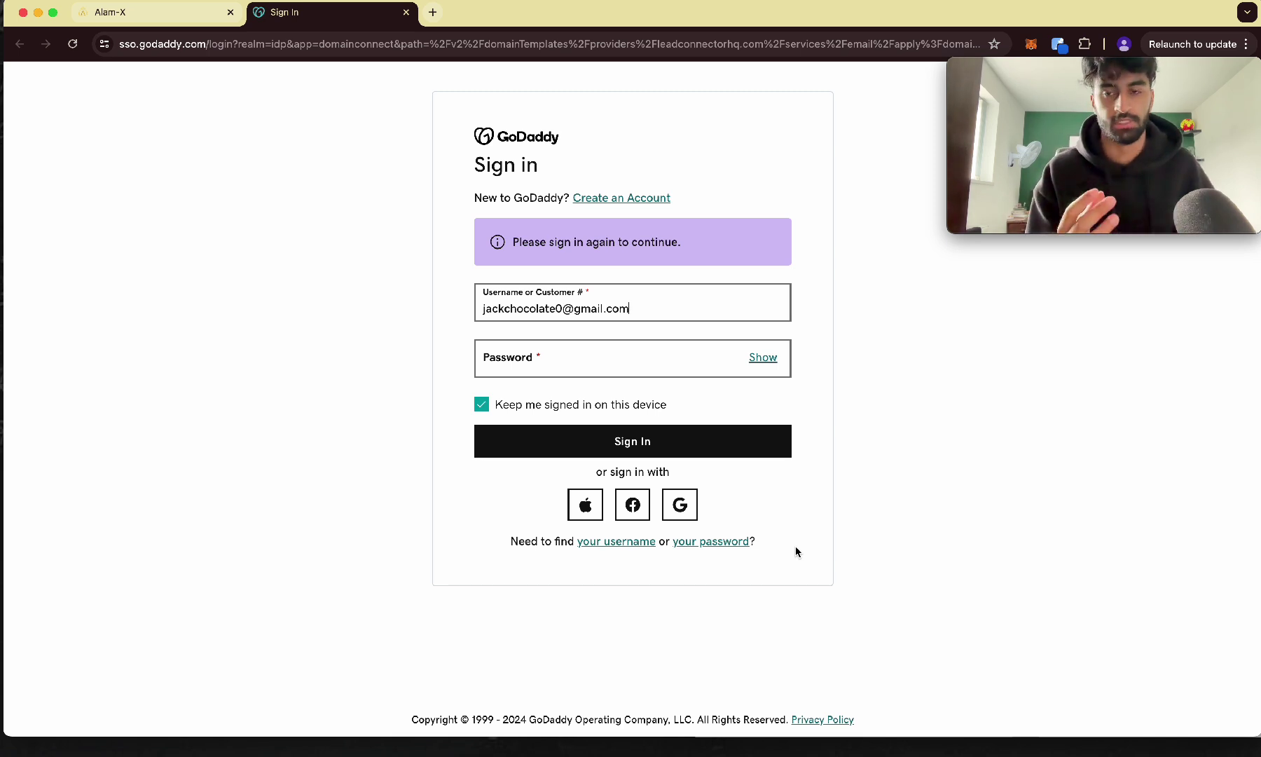
left_click(680, 518)
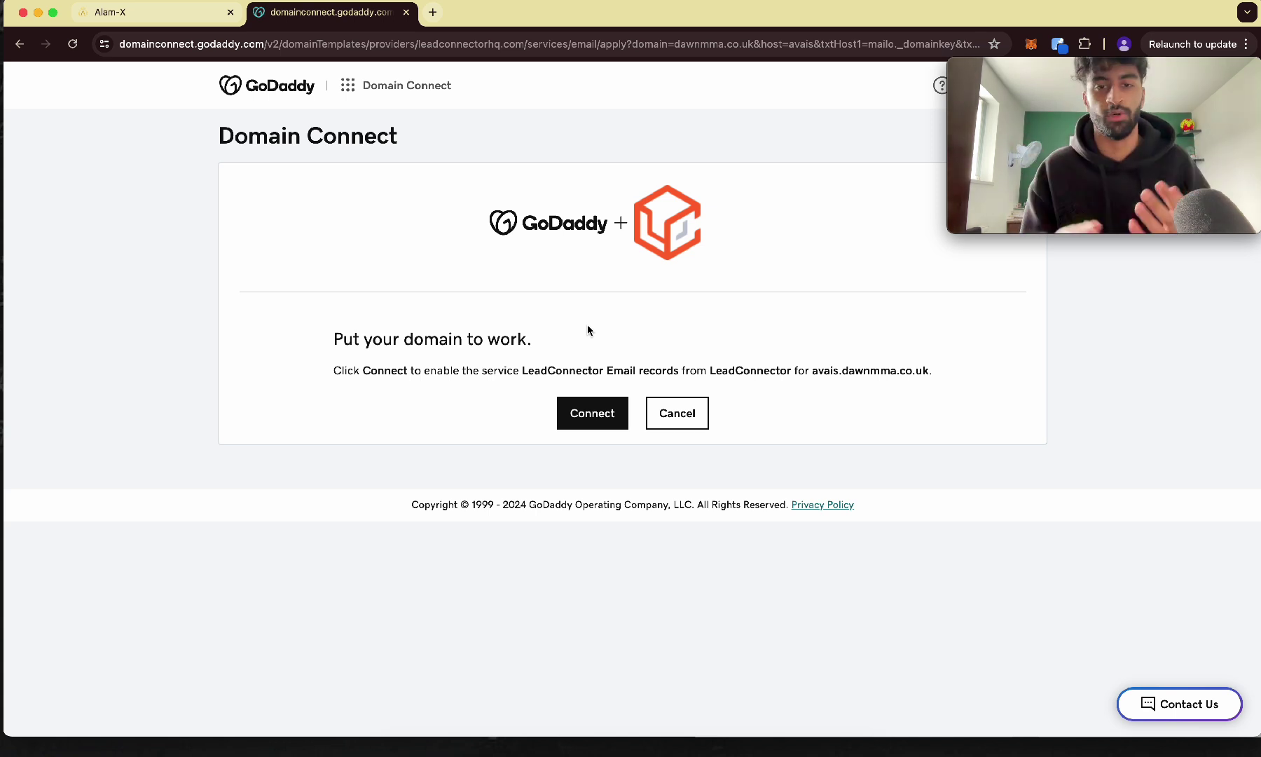
left_click(588, 410)
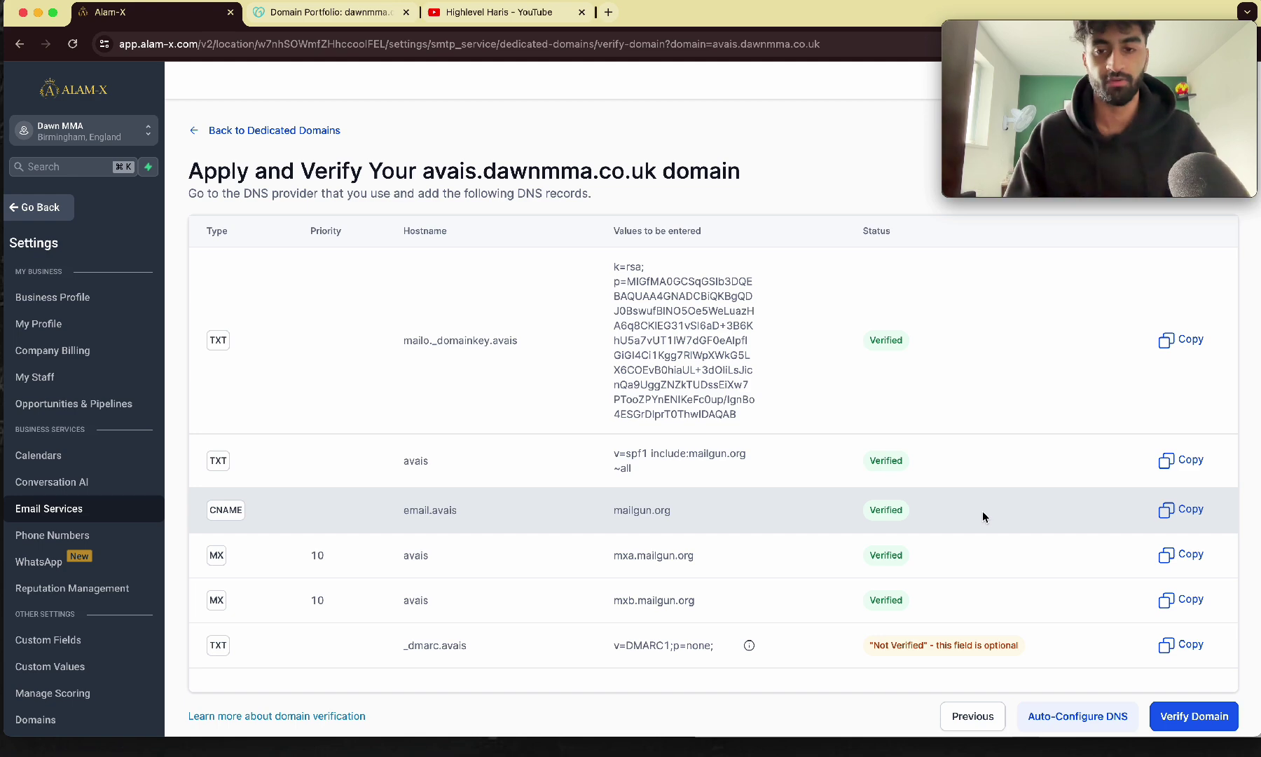
Step: Check the DNS record statuses, reopen the verification from the dedicated domains list and verify the domain
scroll(924, 512, "up", 5)
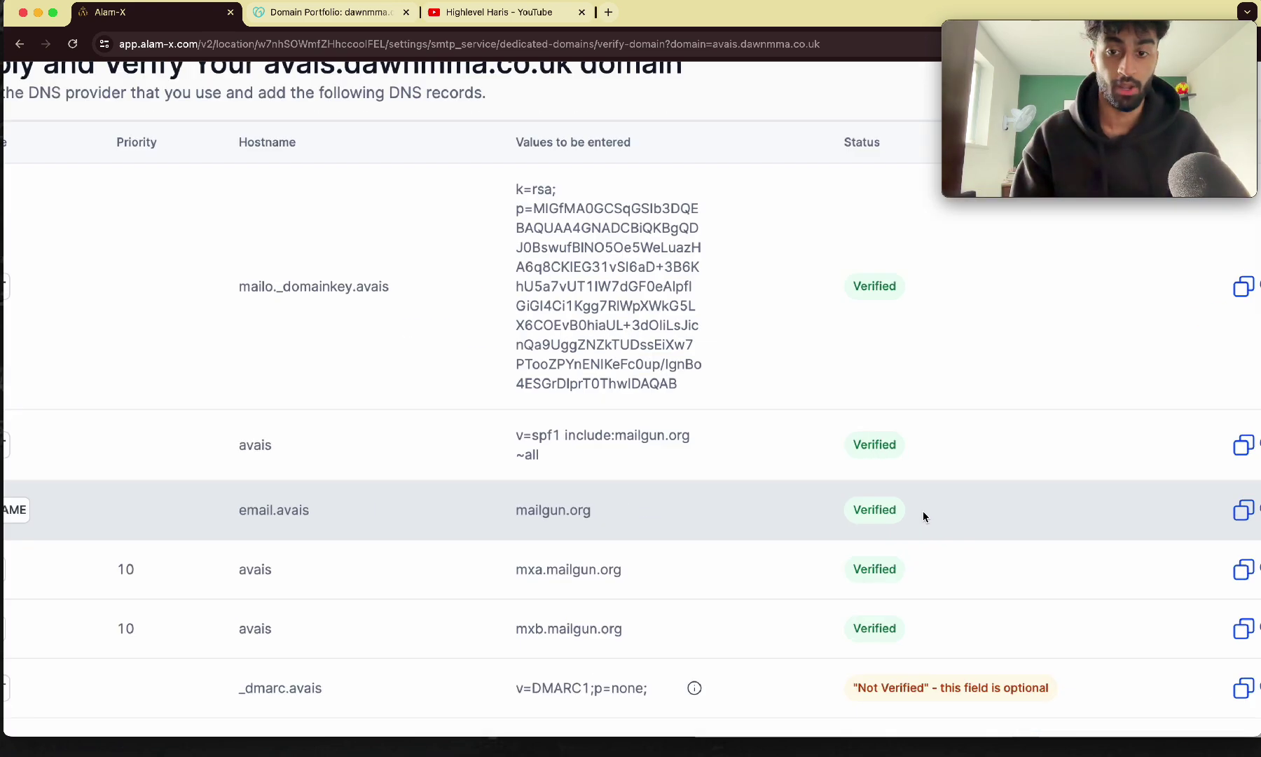
scroll(913, 475, "down", 5)
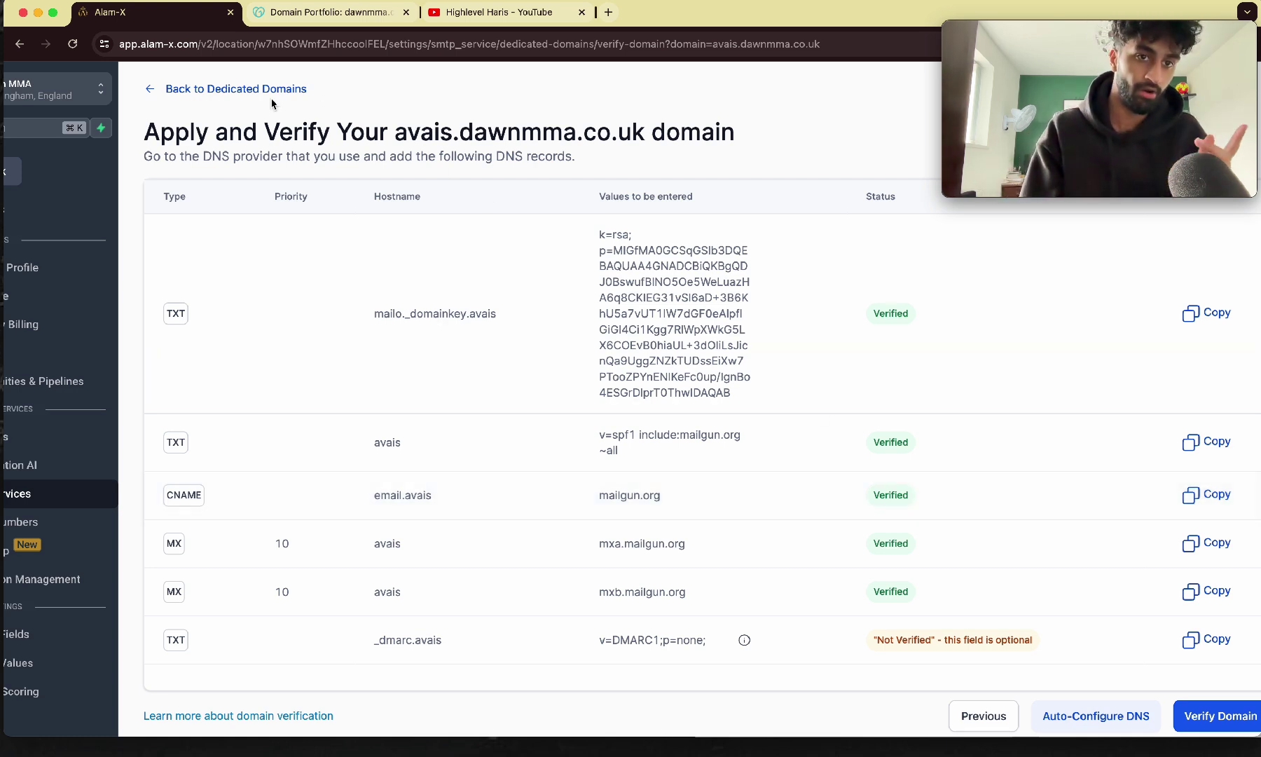
left_click(239, 94)
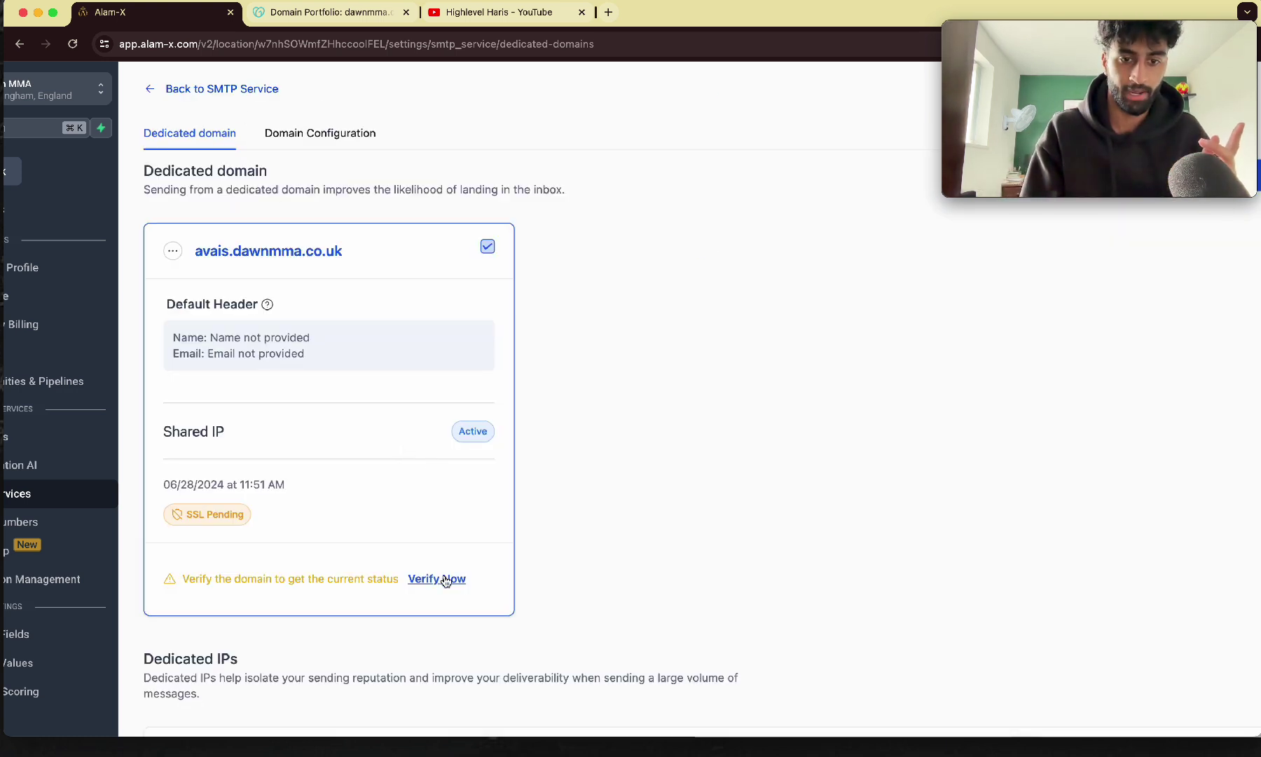
left_click(444, 579)
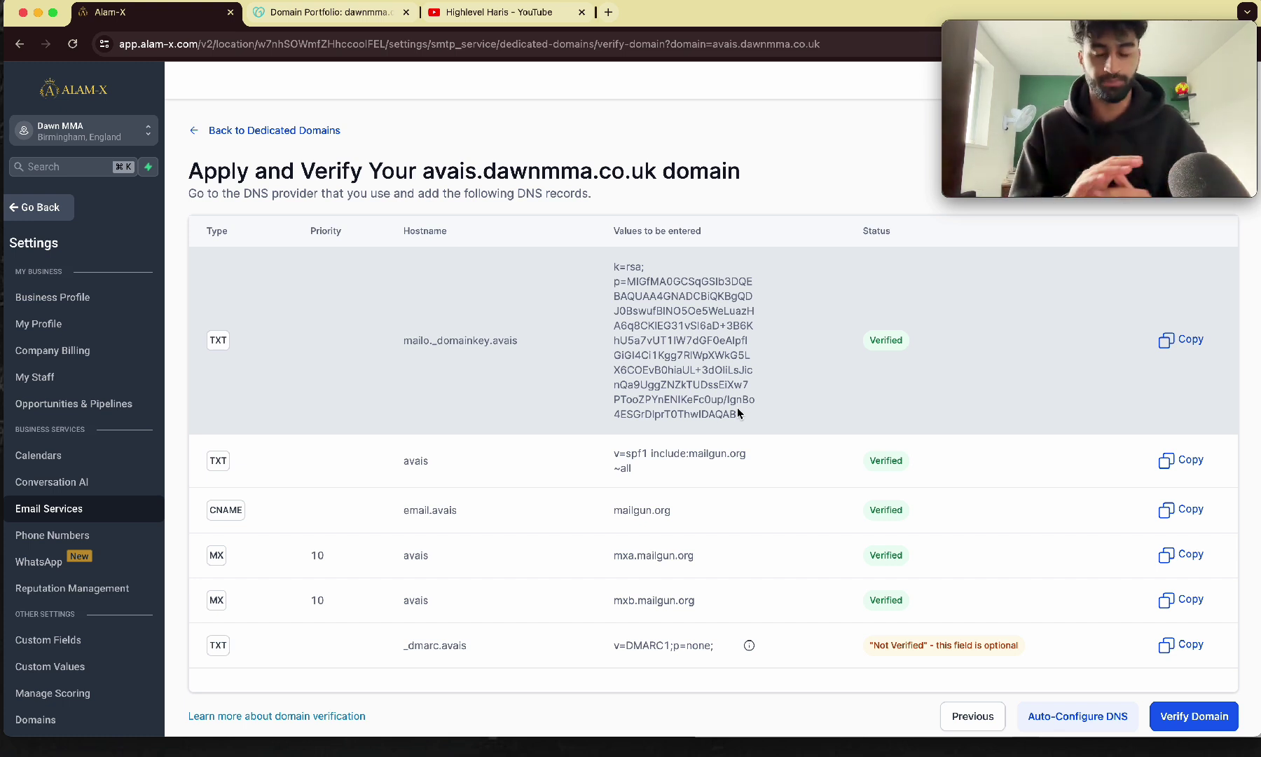
scroll(1081, 505, "down", 1)
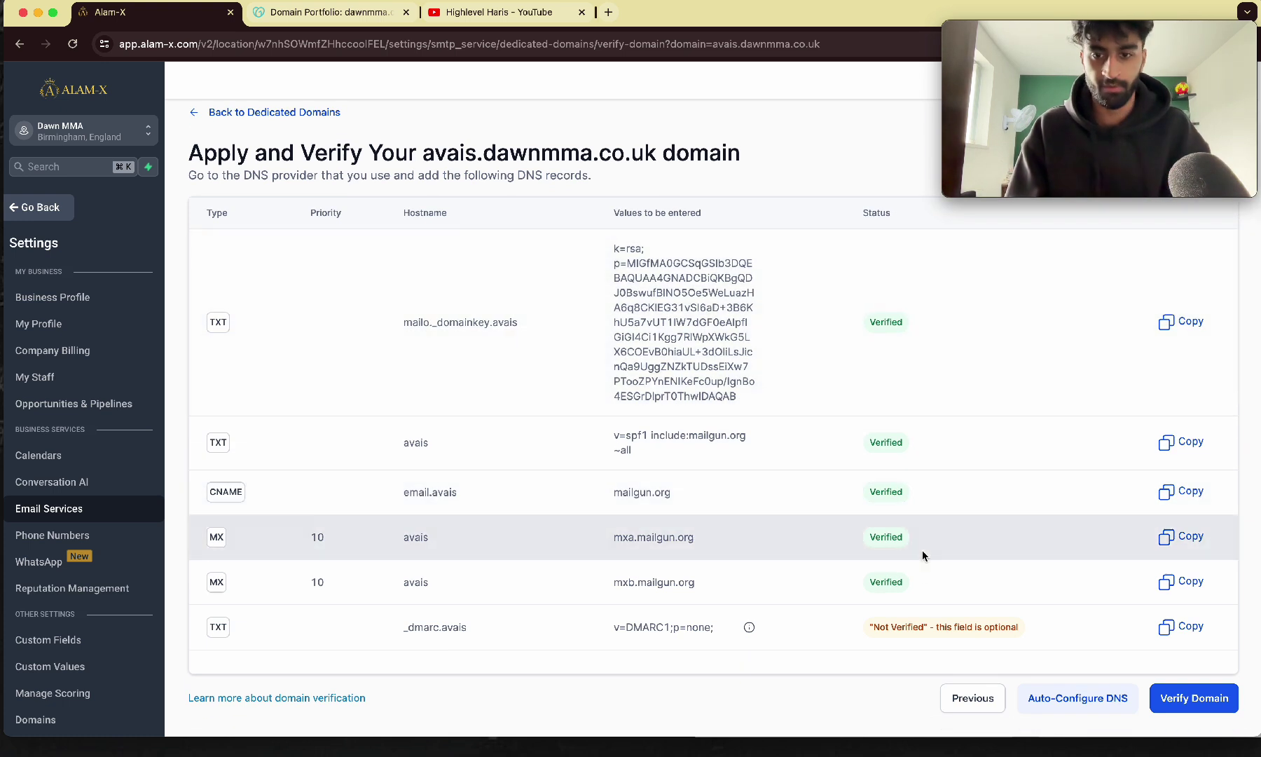
left_click(1210, 705)
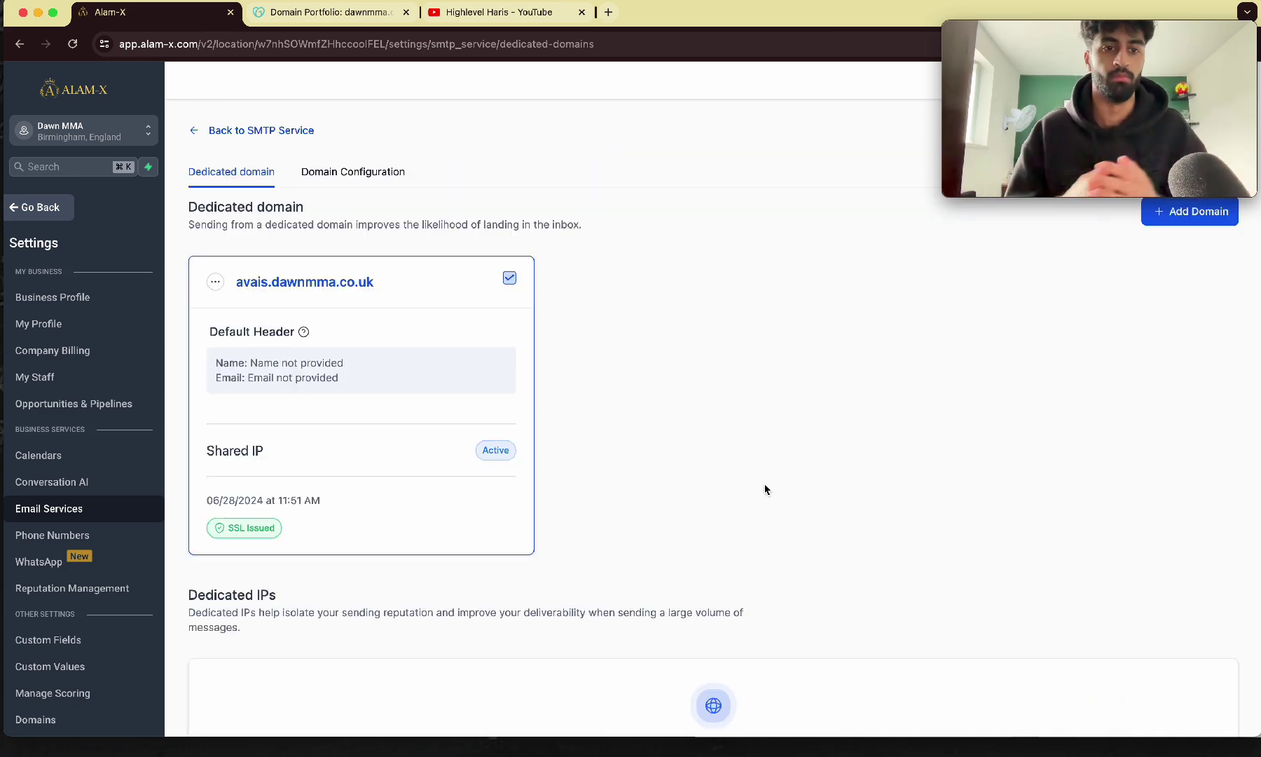
Step: Examine the dedicated domain's card for its default header, shared IP and SSL status
scroll(163, 254, "up", 5)
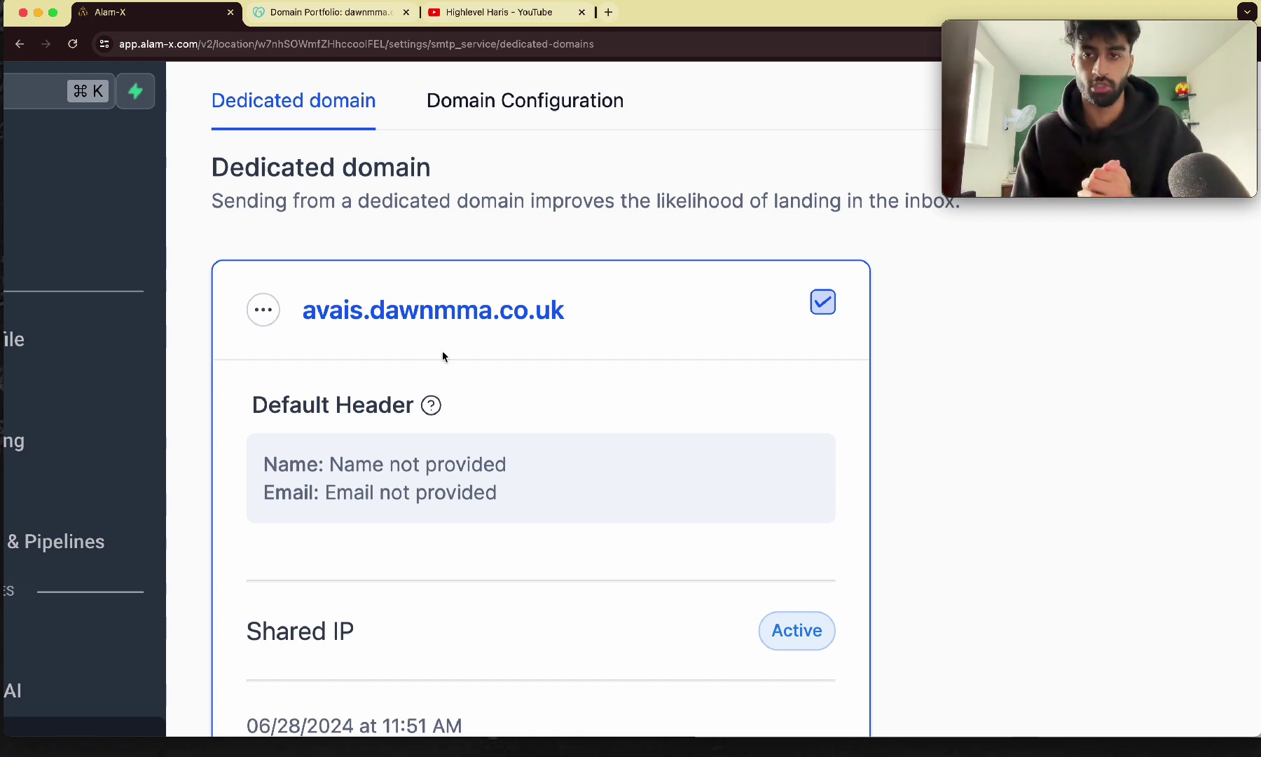
scroll(442, 357, "down", 5)
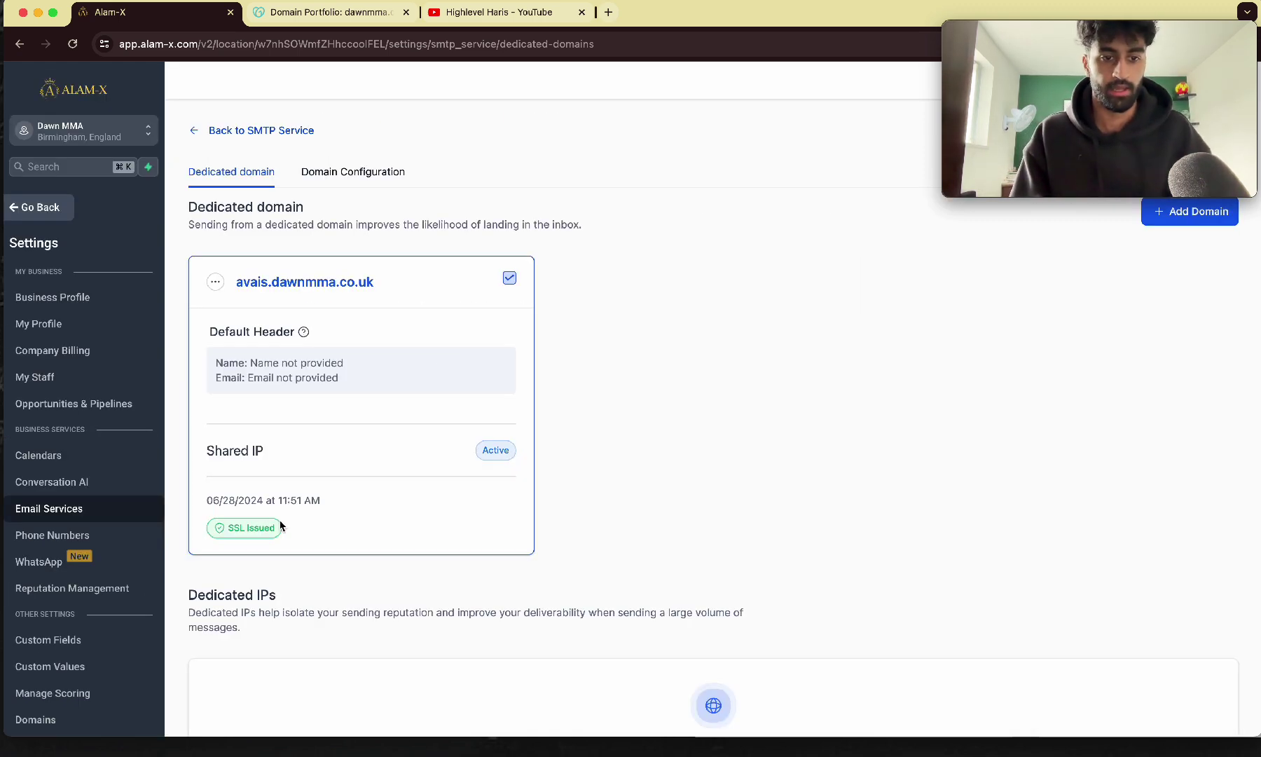
scroll(280, 525, "up", 5)
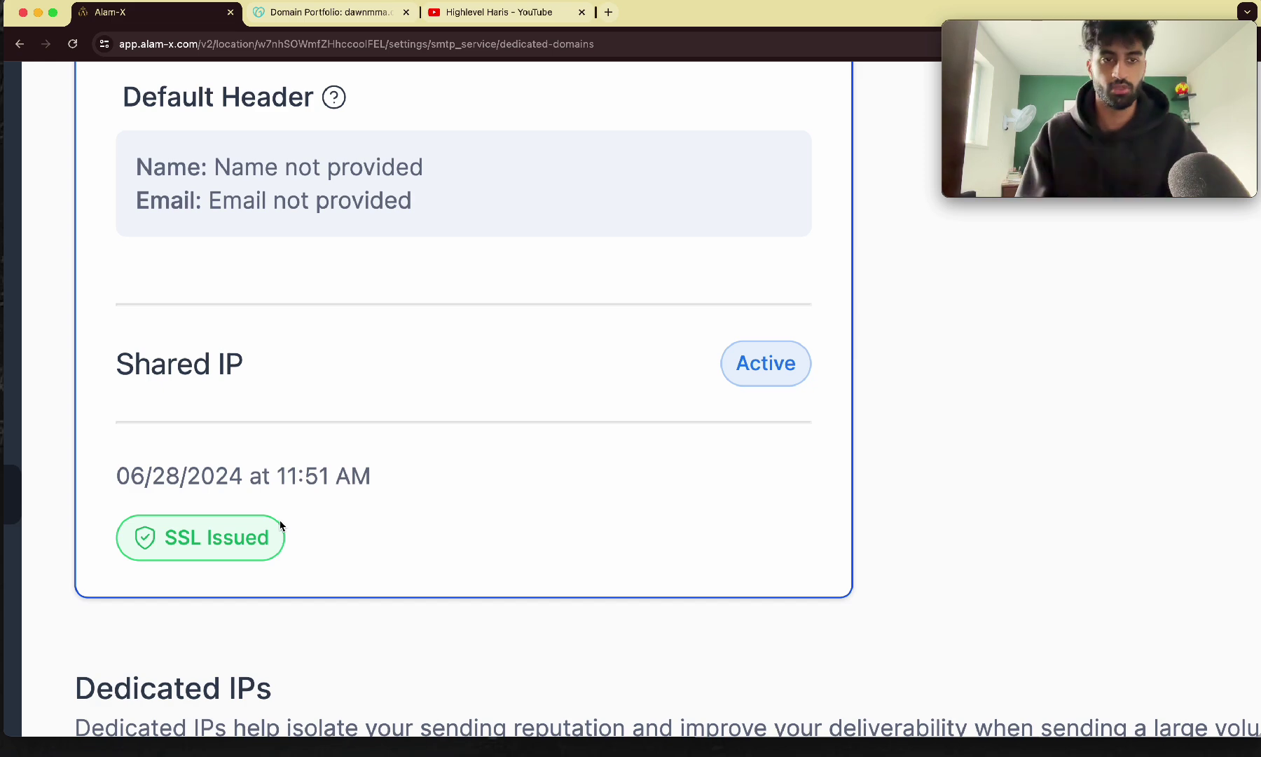
scroll(280, 526, "down", 5)
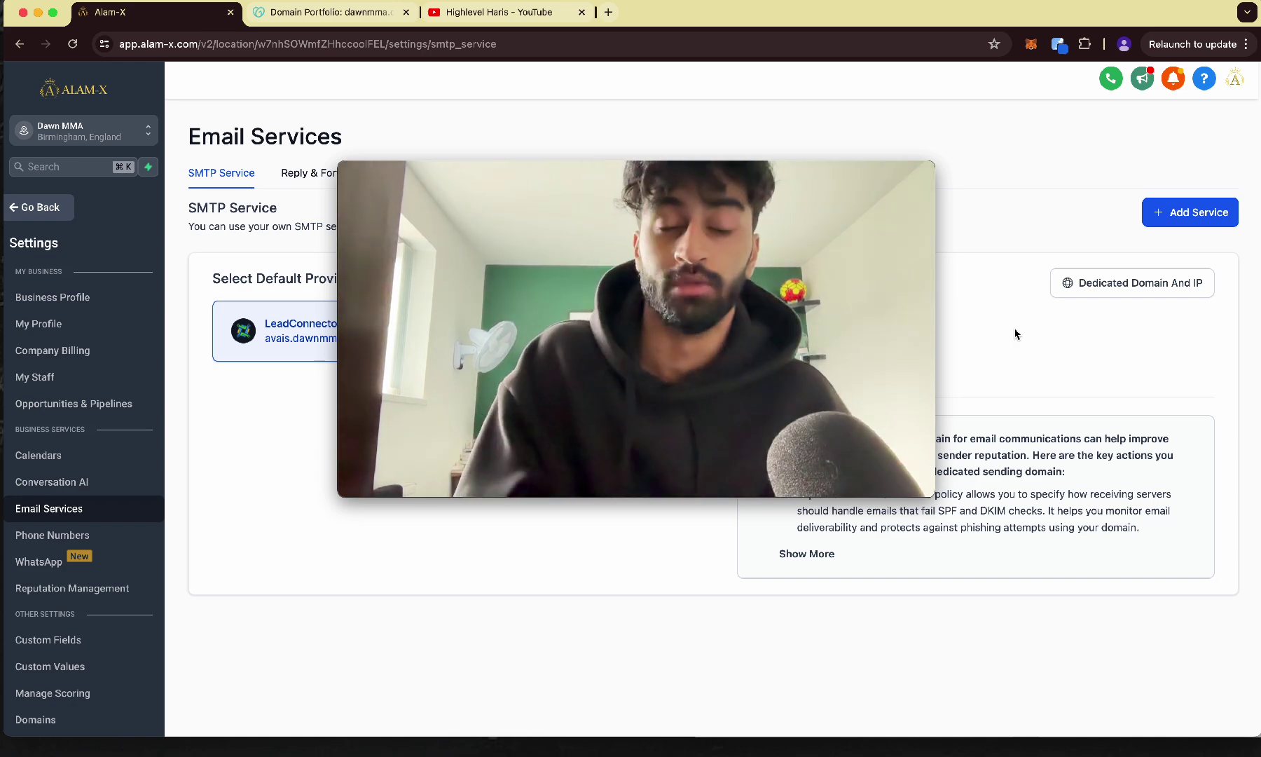
Step: Switch to the GoDaddy DNS records of dawnmma.co.uk
left_click(333, 17)
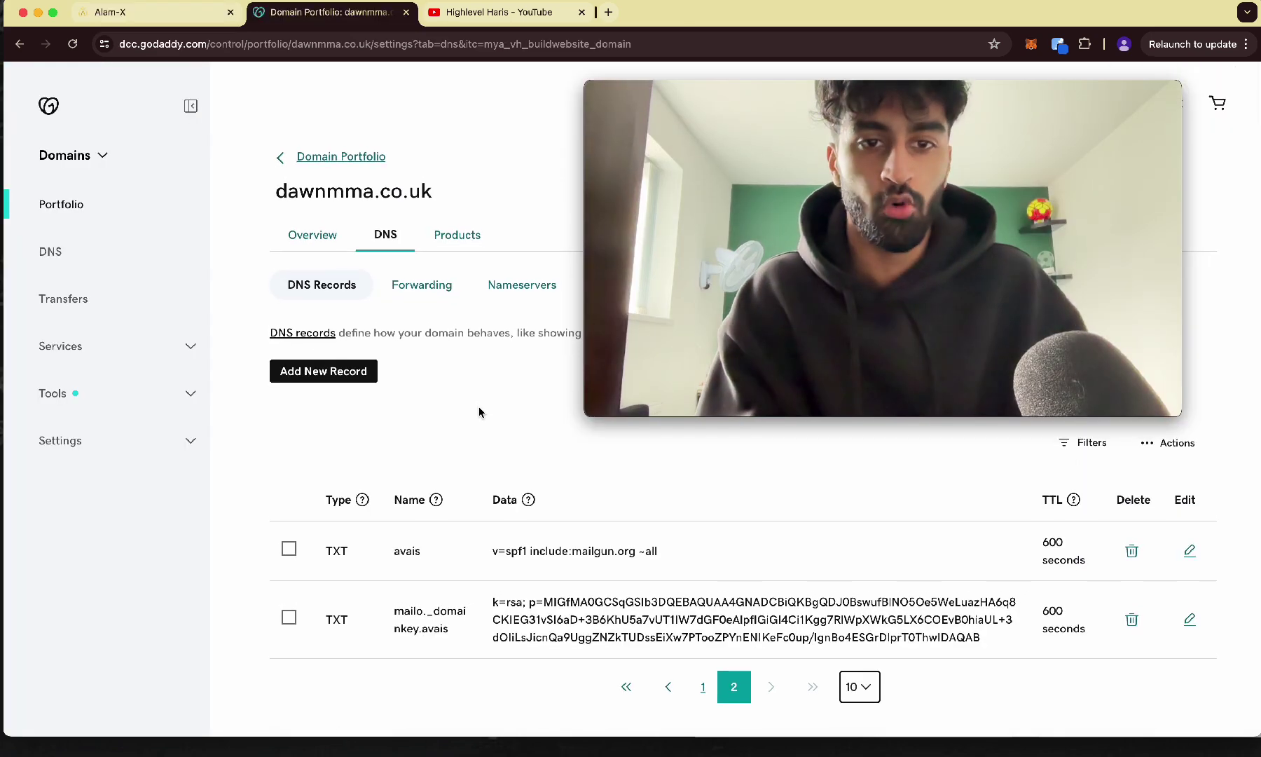